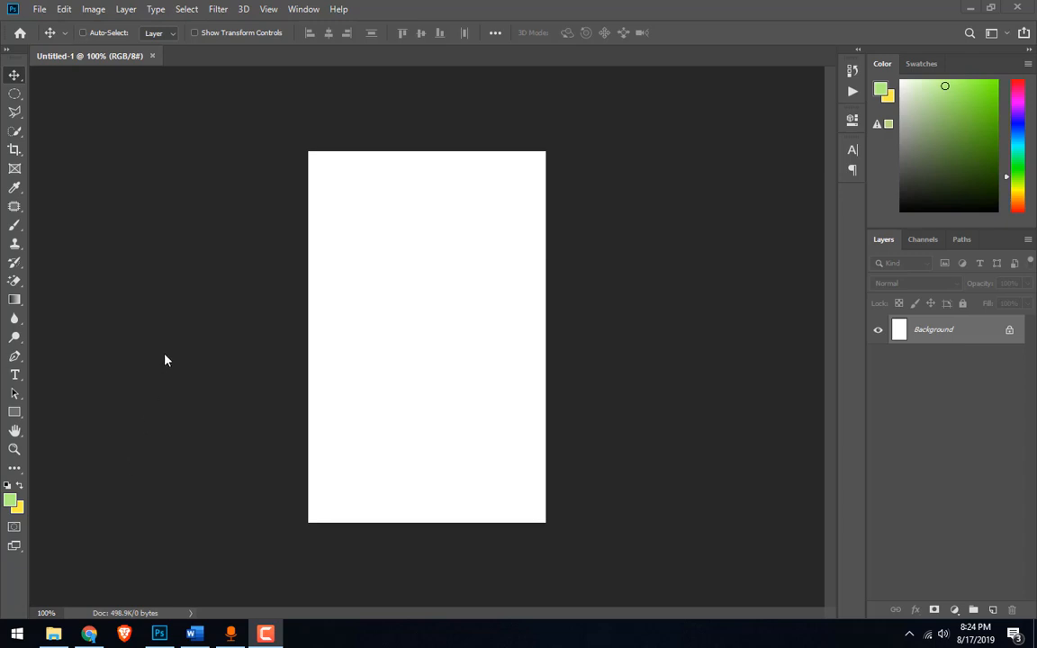
# Switch to File Explorer, open Professional Effect from the Main (PSD) folder in Photoshop, and close the blank Untitled-1 document
pyautogui.click(53, 633)
pyautogui.rightClick(362, 269)
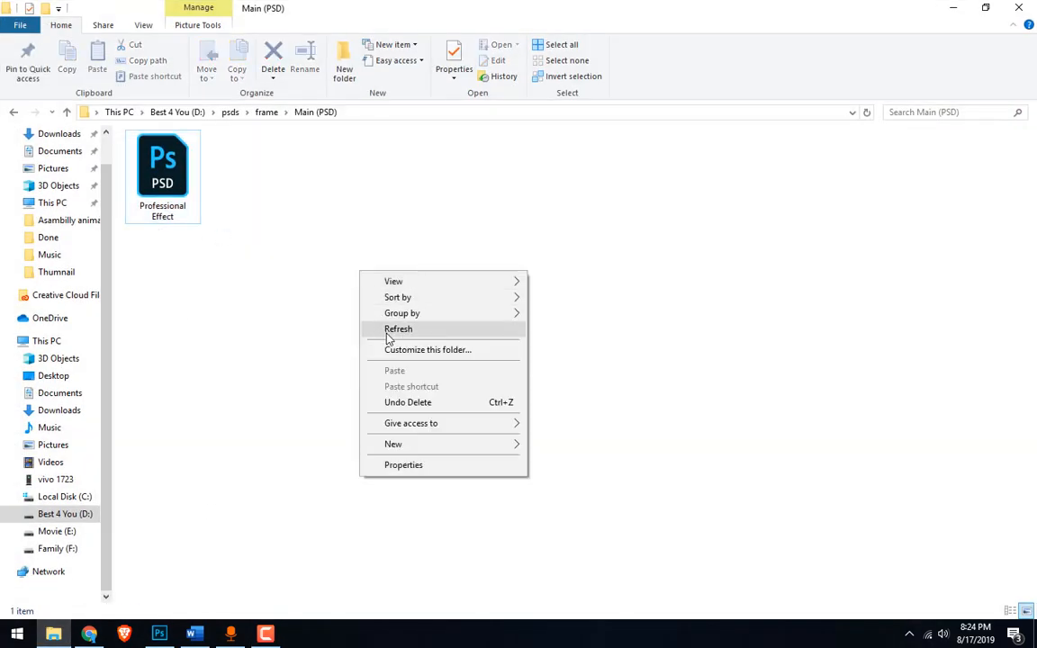
pyautogui.click(384, 331)
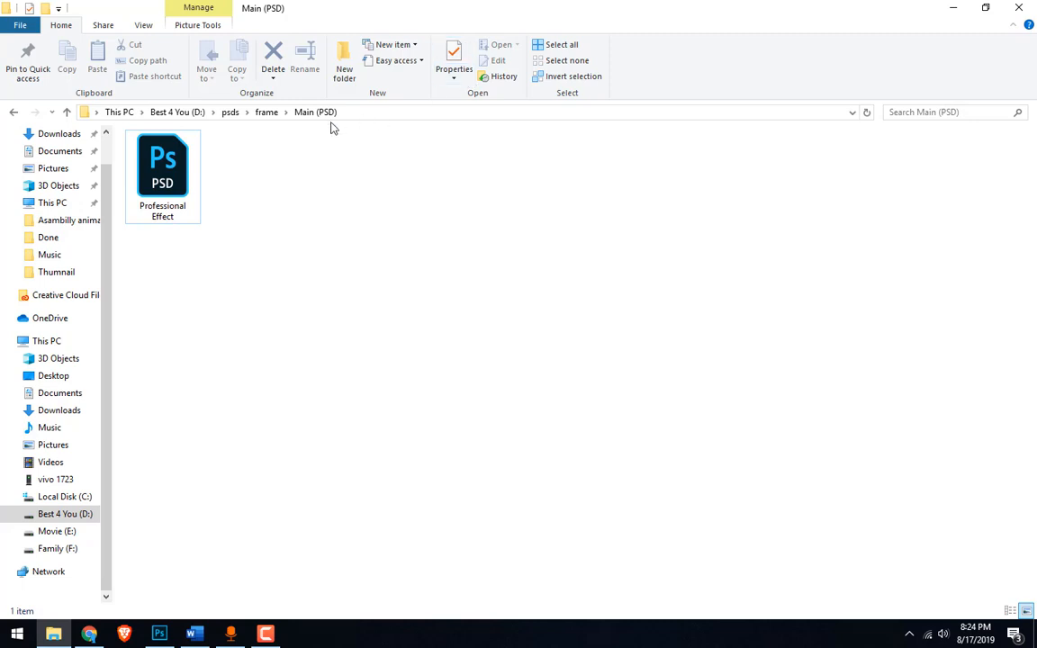
pyautogui.rightClick(296, 150)
pyautogui.click(335, 226)
pyautogui.click(167, 173)
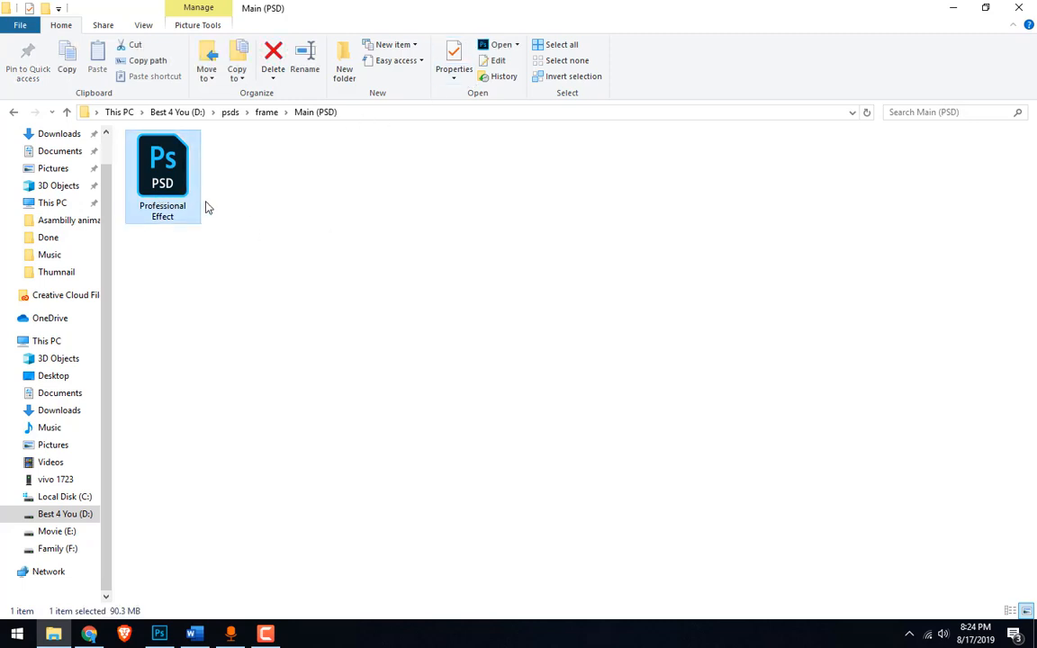
pyautogui.moveTo(175, 180); pyautogui.dragTo(371, 56)
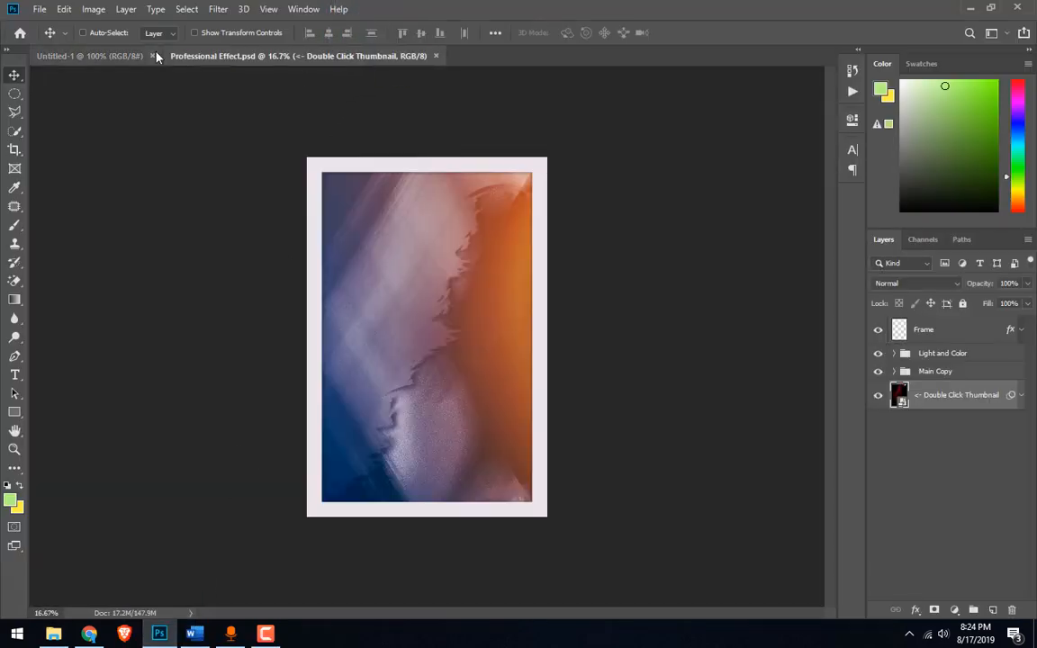
pyautogui.click(157, 56)
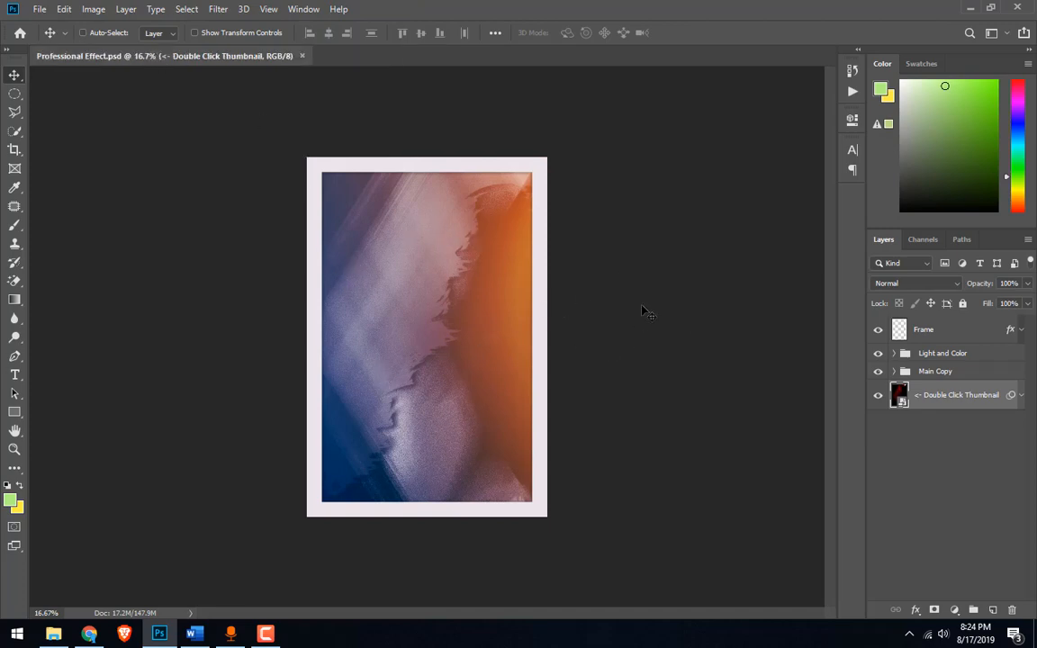
# Expand the Main Copy group and open the smart object contents of the Main Copy 4 layer
pyautogui.click(924, 373)
pyautogui.click(893, 372)
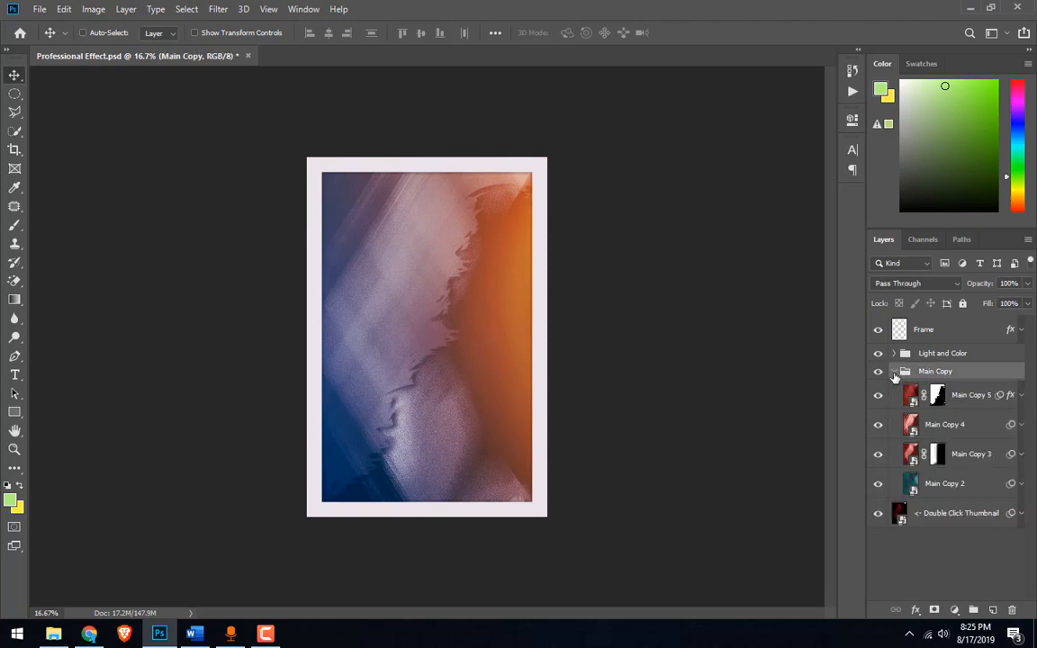
pyautogui.click(913, 430)
pyautogui.click(878, 424)
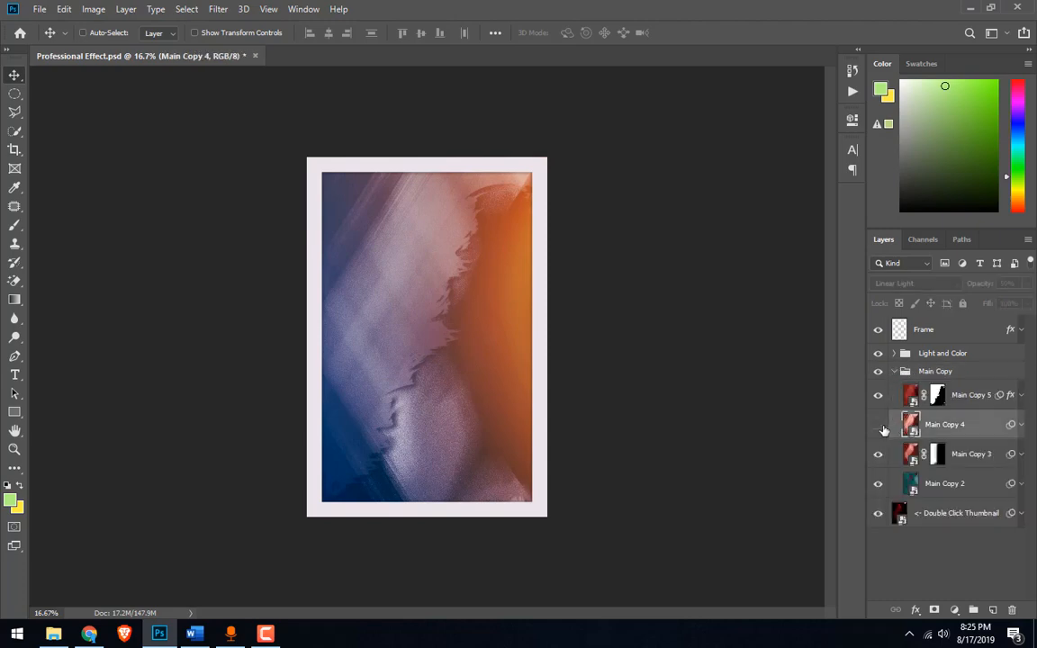
pyautogui.click(878, 425)
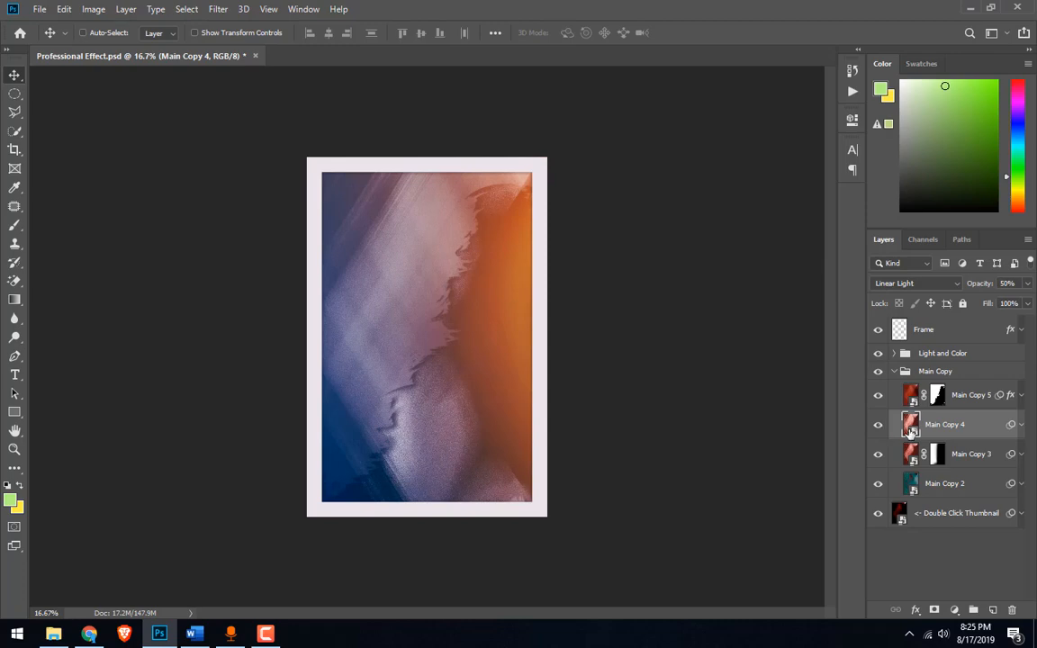
pyautogui.doubleClick(911, 430)
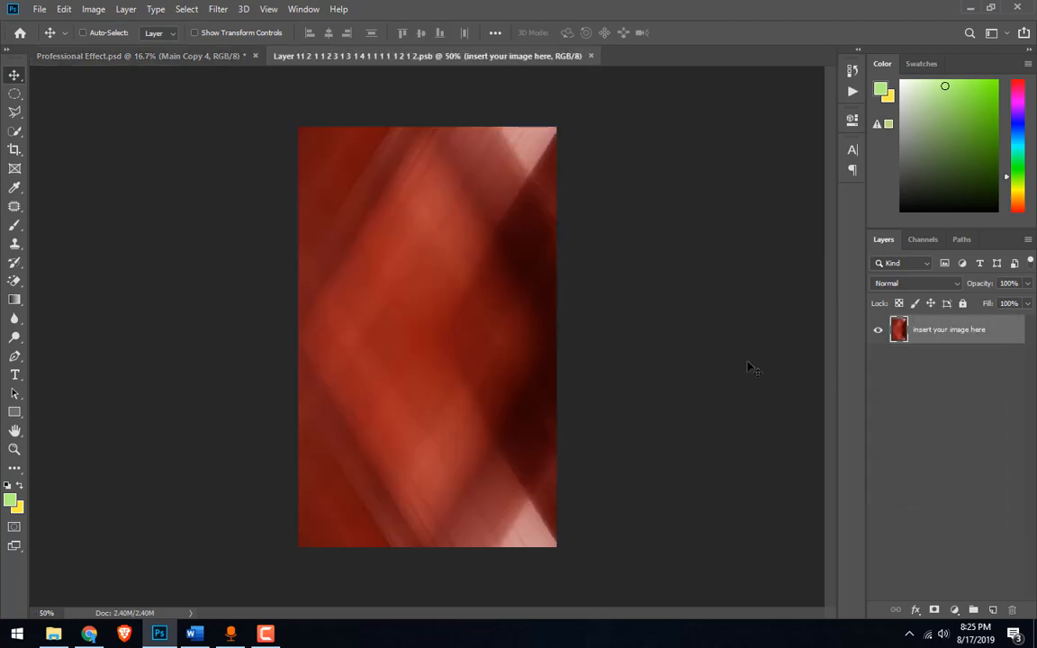
# Open the photo nr-men# 101 from the New Riwaj folder
pyautogui.click(40, 9)
pyautogui.click(54, 39)
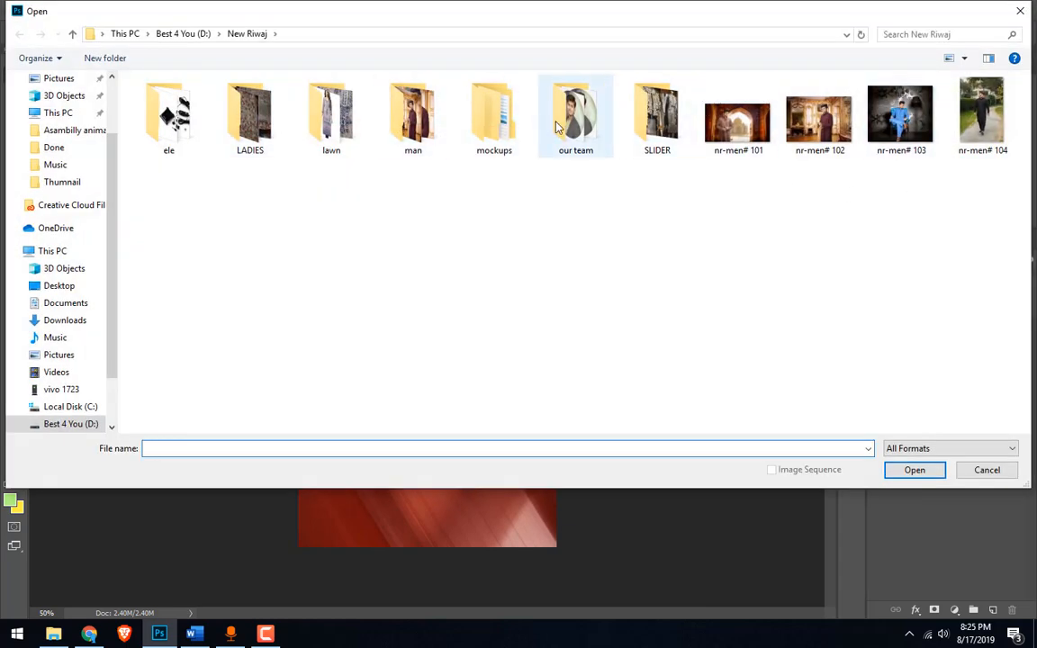
pyautogui.doubleClick(750, 133)
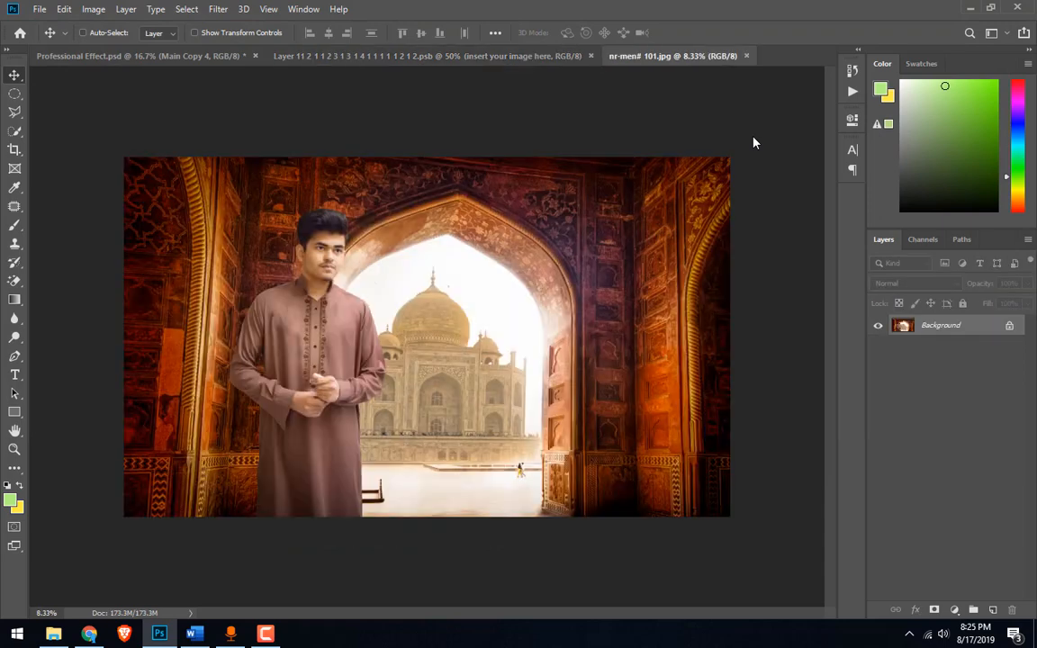
# Copy a rectangular marquee selection around the man's head and collar into the smart object document as a new layer
pyautogui.click(14, 94)
pyautogui.click(41, 94)
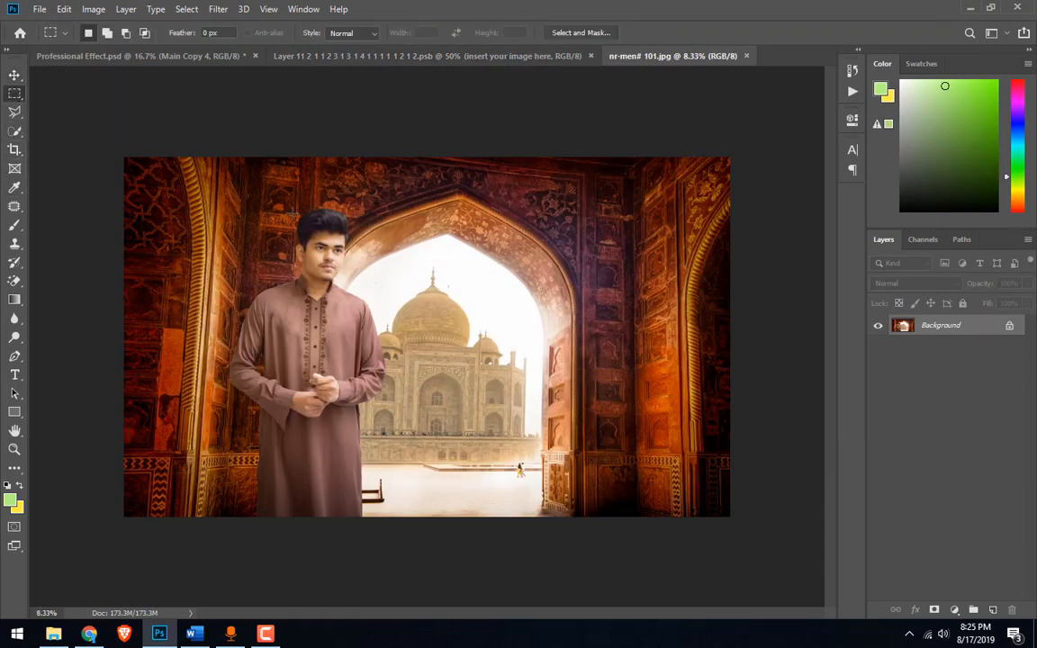
pyautogui.moveTo(288, 200); pyautogui.dragTo(357, 306)
pyautogui.rightClick(11, 95)
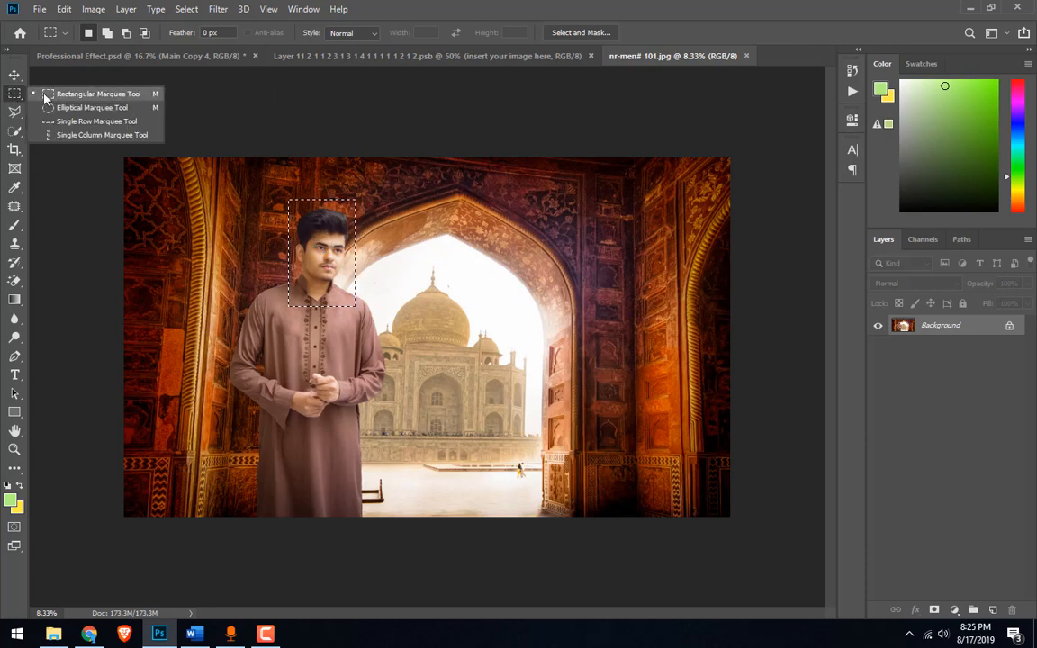
pyautogui.click(17, 93)
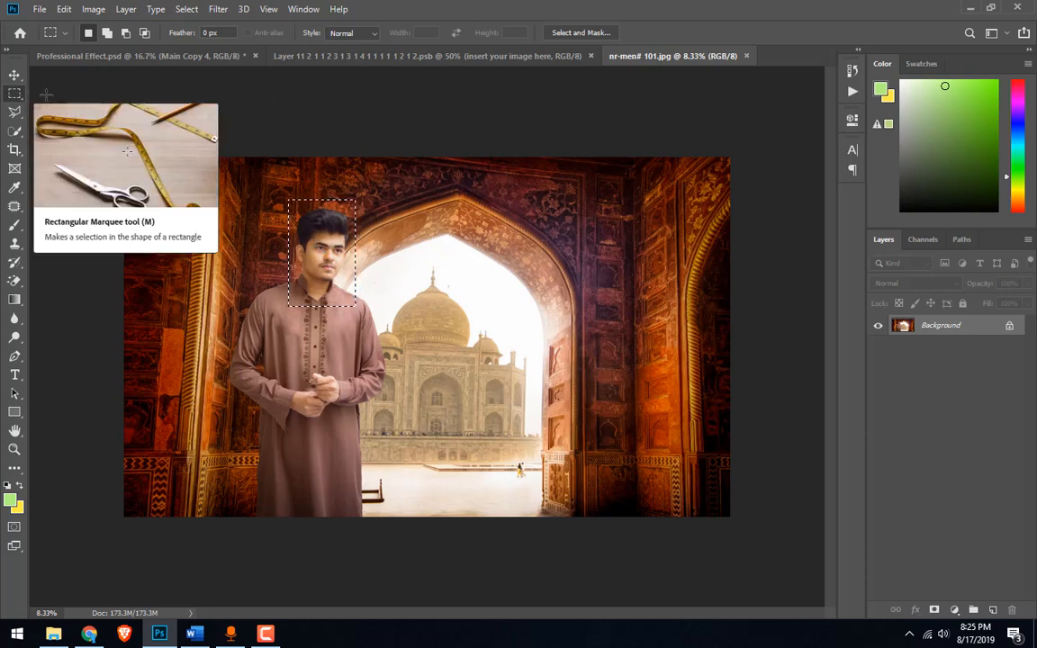
pyautogui.click(443, 56)
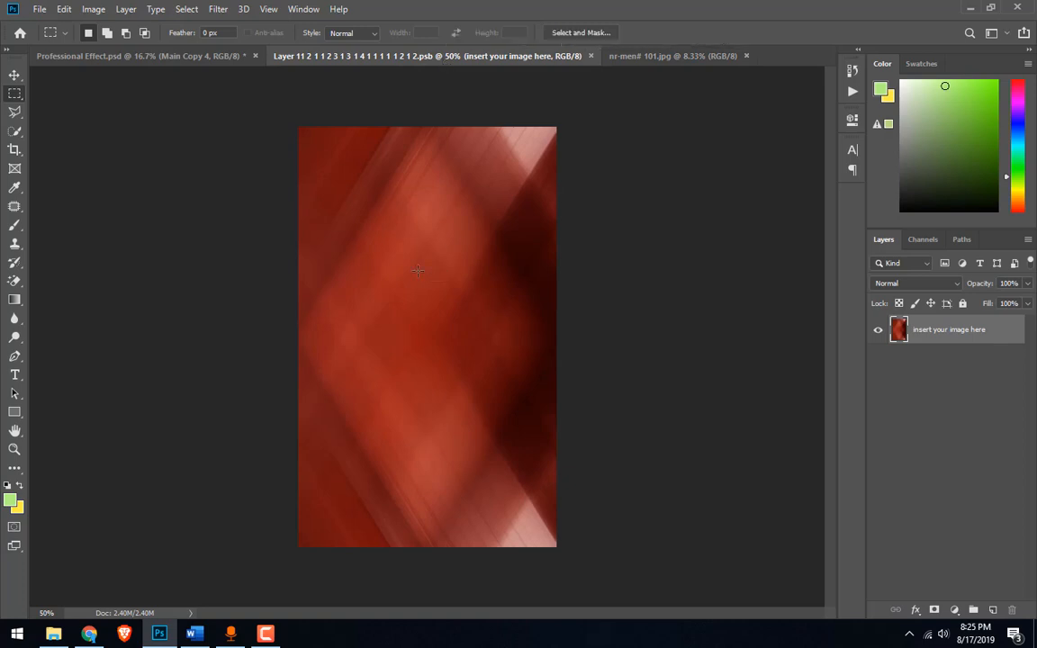
pyautogui.hotkey('ctrl', 'v')
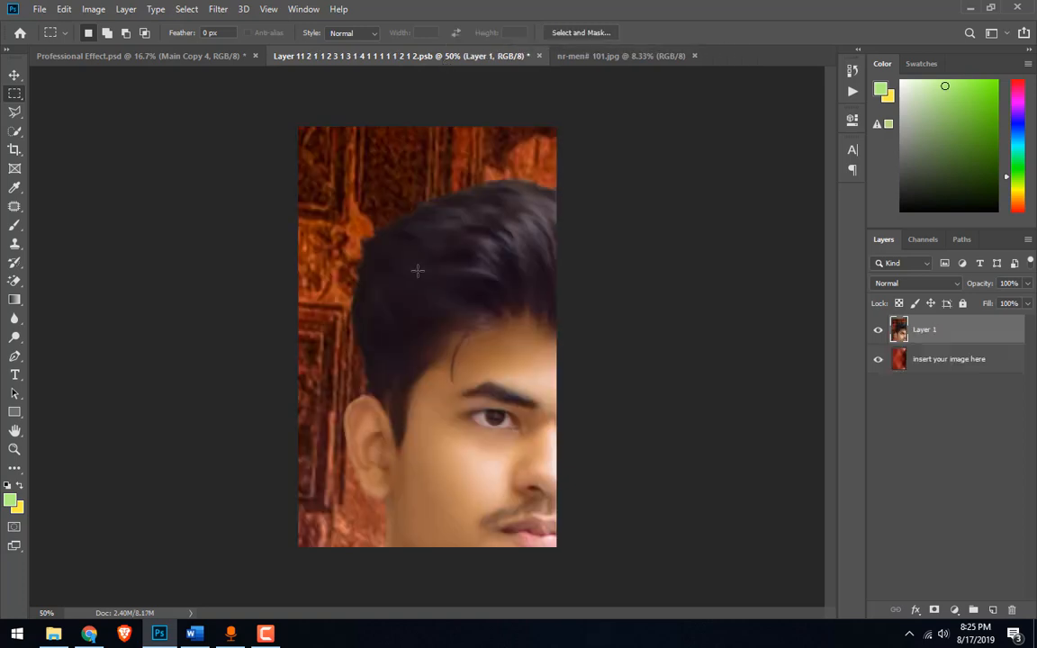
# Scale the pasted portrait to about 66% so it covers the canvas, and save the smart object to update Professional Effect.psd
pyautogui.press('v')
pyautogui.hotkey('ctrl', 't')
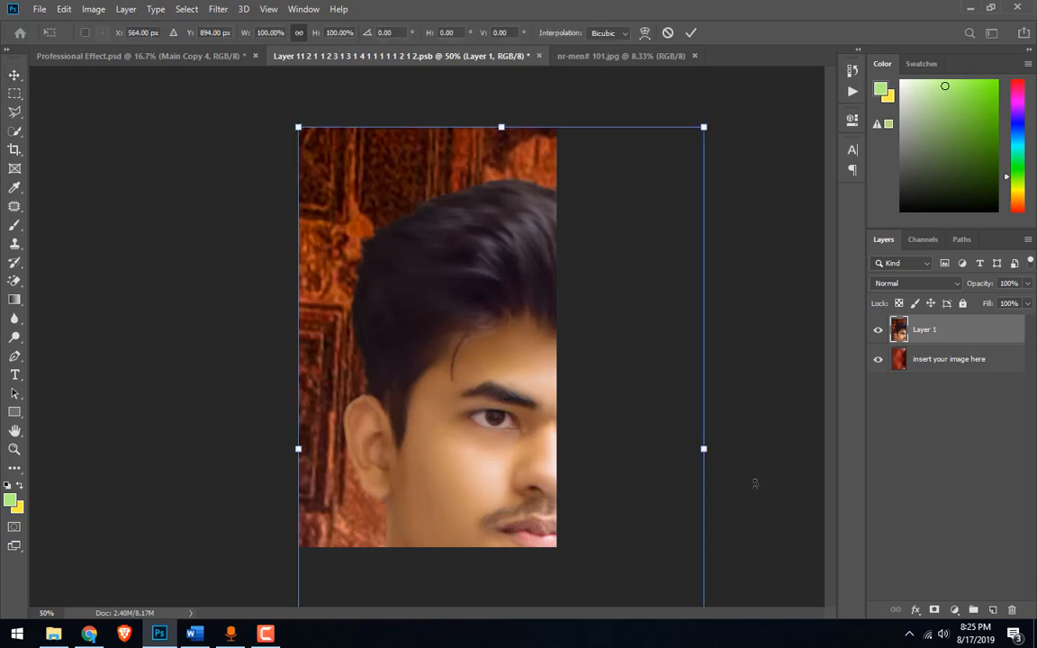
pyautogui.moveTo(704, 450); pyautogui.dragTo(509, 448)
pyautogui.moveTo(425, 477); pyautogui.dragTo(425, 323)
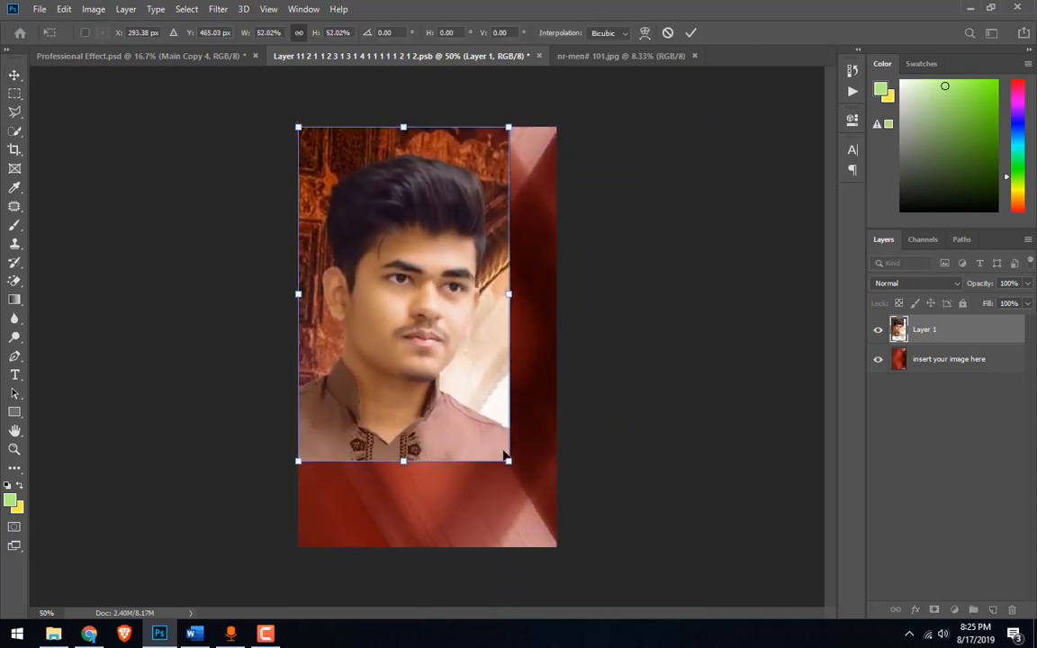
pyautogui.moveTo(510, 461); pyautogui.dragTo(484, 524)
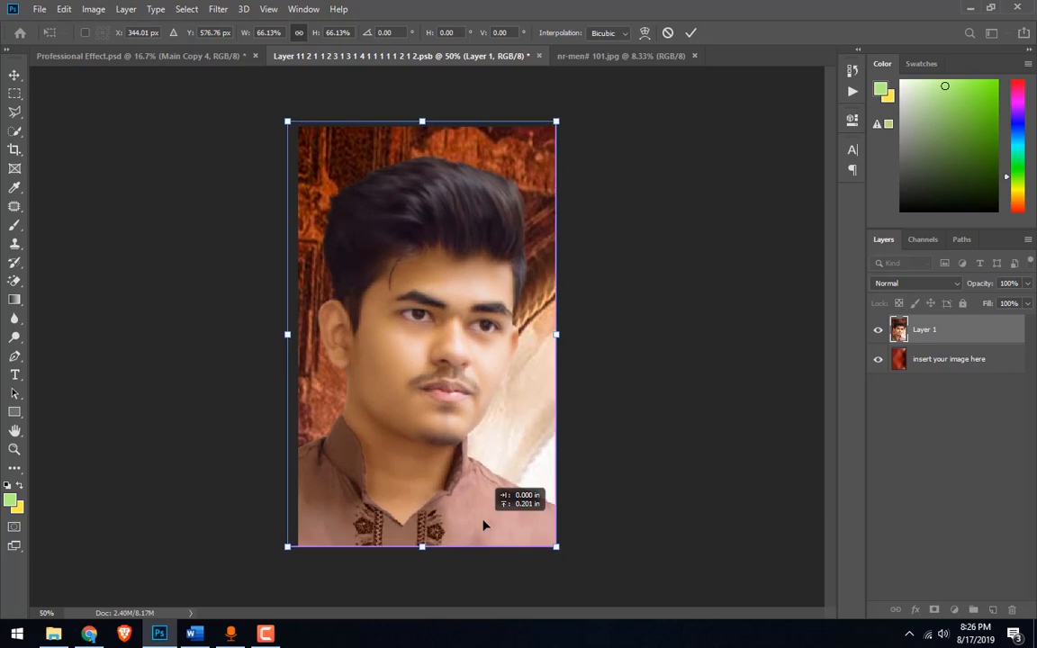
pyautogui.click(689, 33)
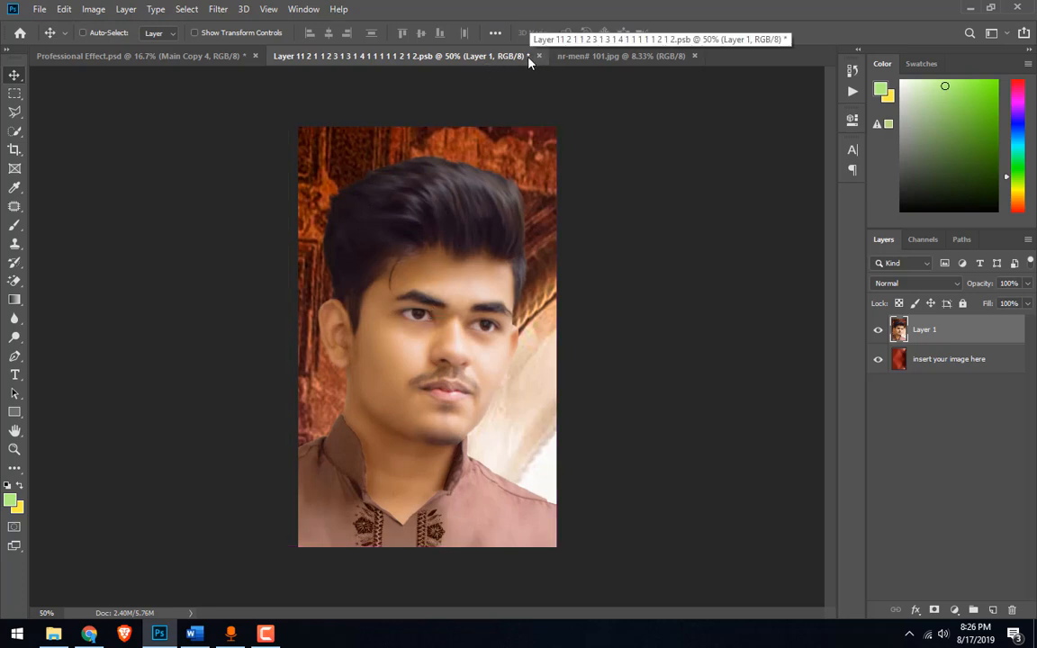
pyautogui.hotkey('ctrl', 's')
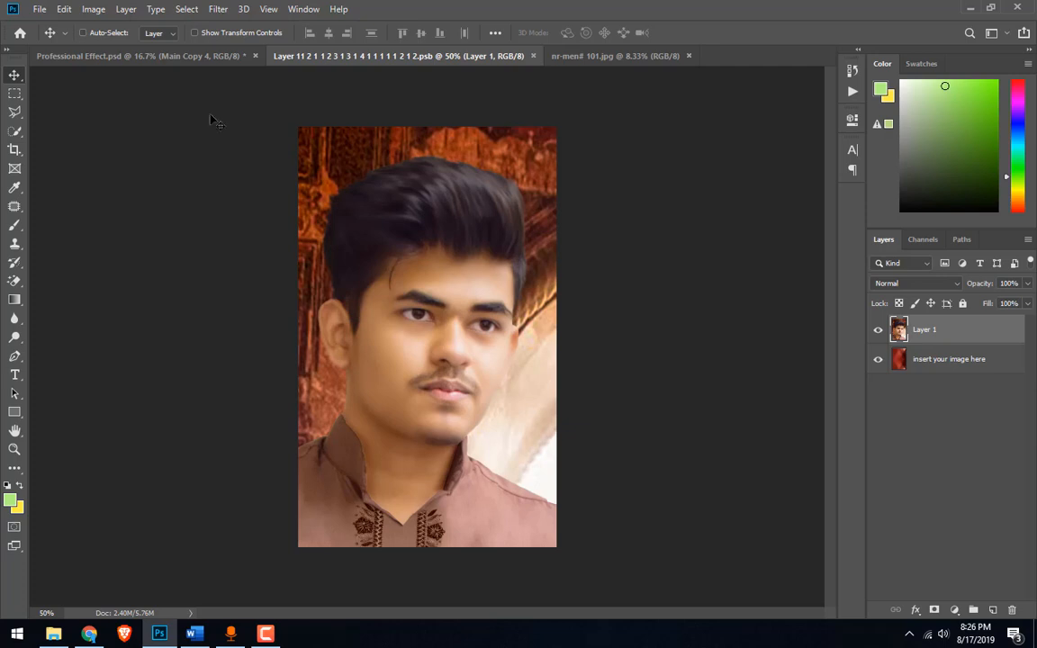
pyautogui.click(142, 60)
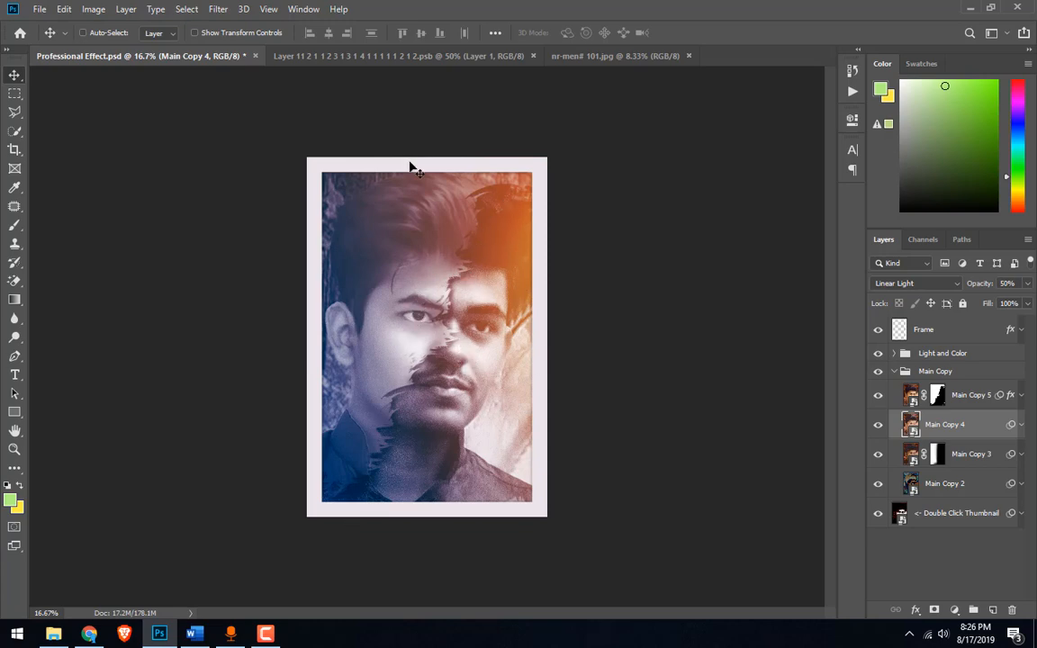
# Flip the portrait layer horizontally in the smart object, save it, and return to Professional Effect.psd
pyautogui.click(378, 56)
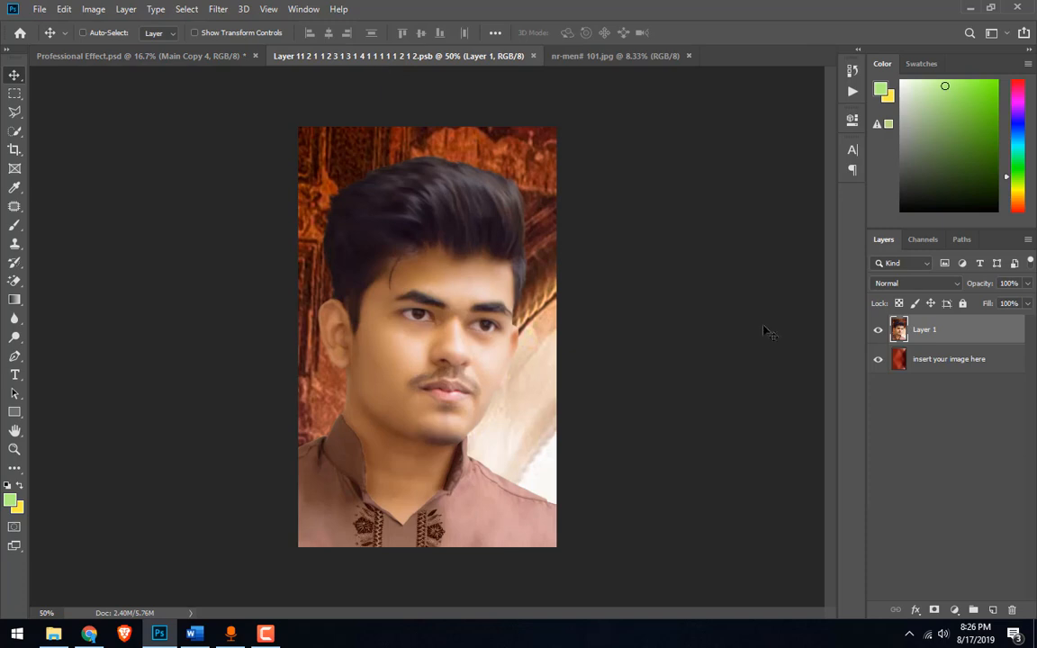
pyautogui.hotkey('ctrl', 't')
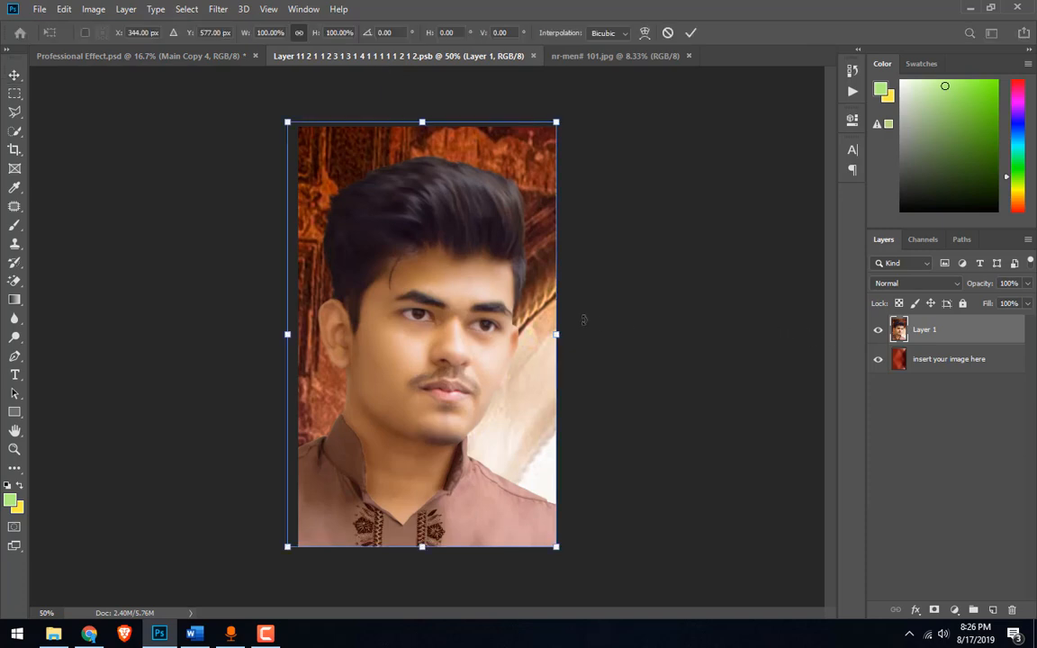
pyautogui.rightClick(469, 284)
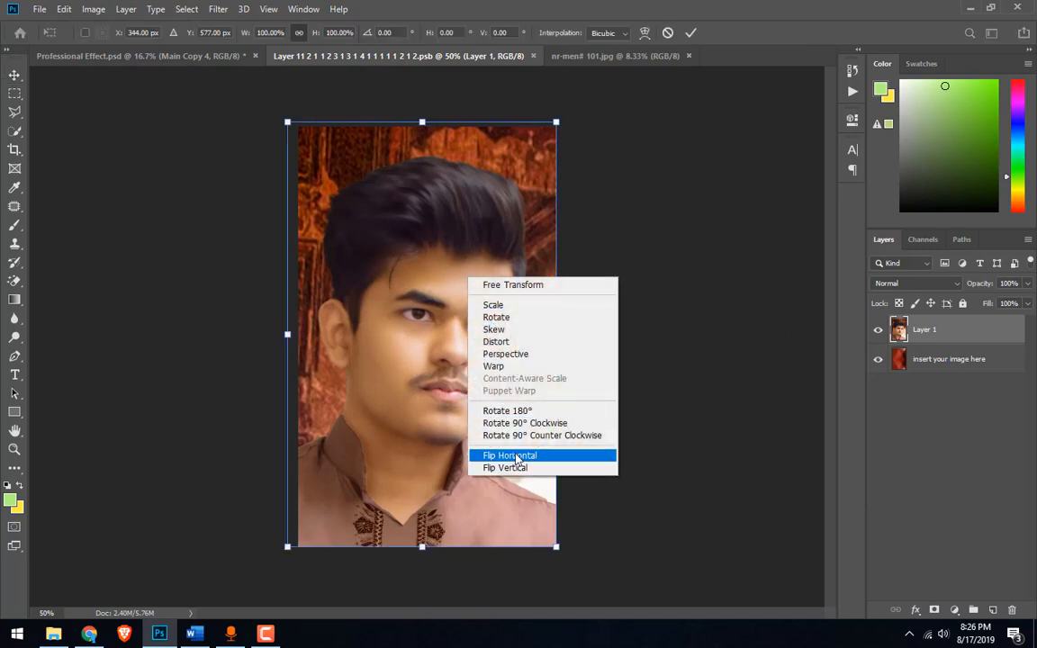
pyautogui.click(513, 456)
pyautogui.click(690, 32)
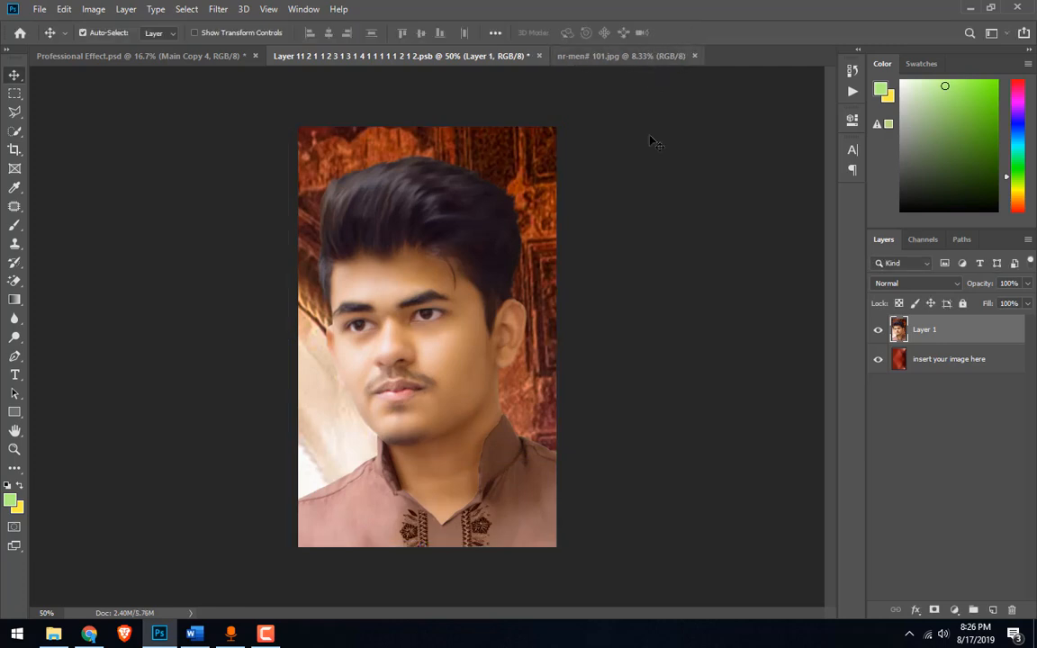
pyautogui.hotkey('ctrl', 's')
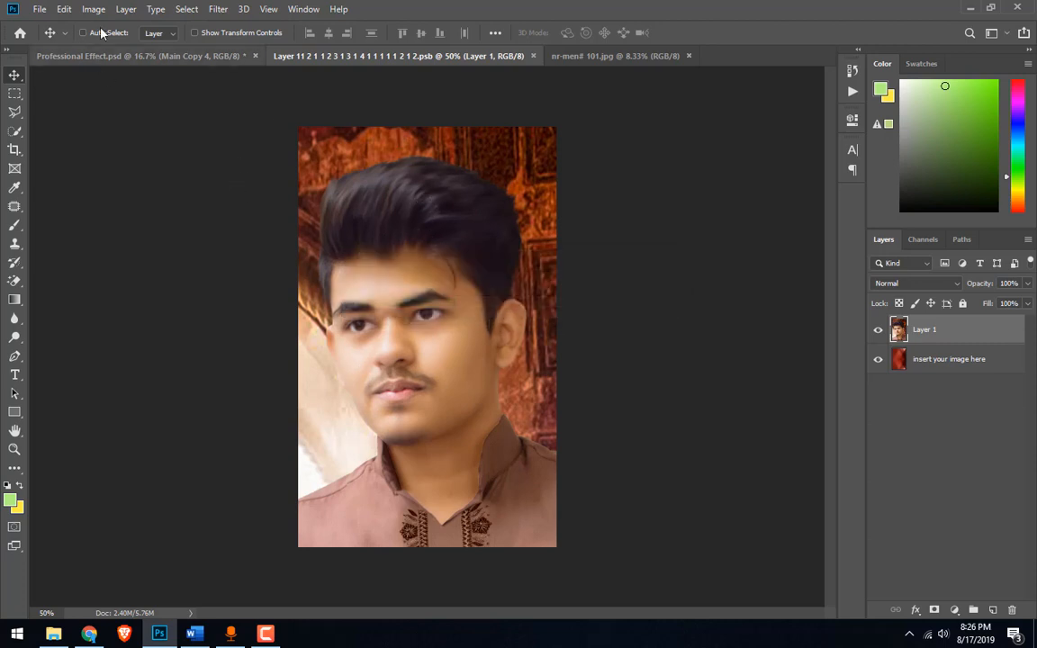
pyautogui.click(107, 57)
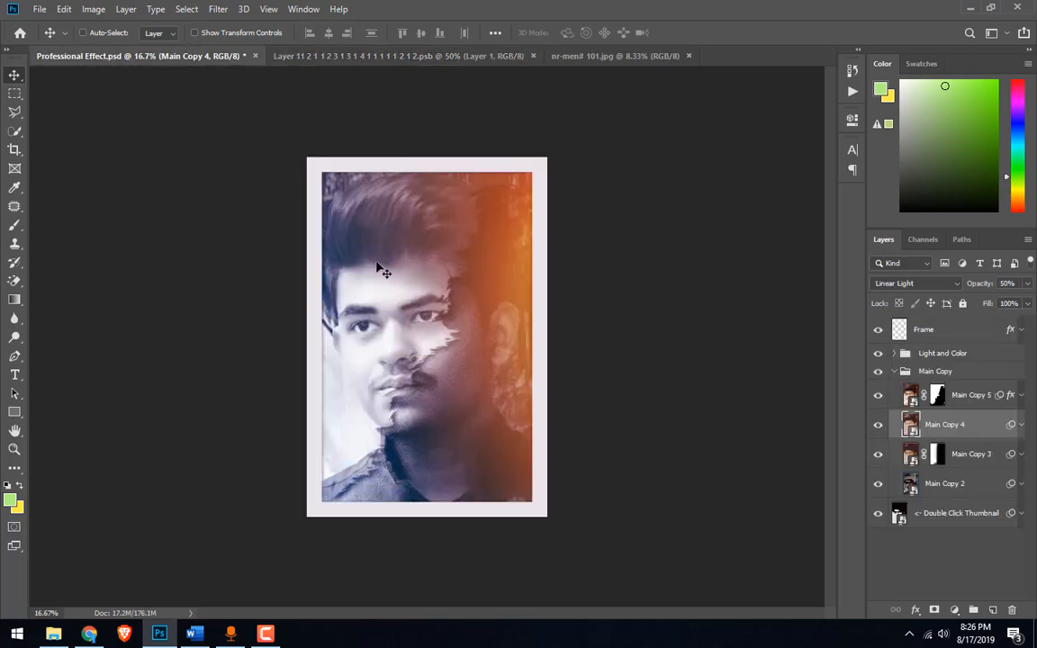
# Examine the torn-edge and grain effect around the eye and the orange side of the portrait at 100% zoom
pyautogui.hotkey('ctrl', '+')
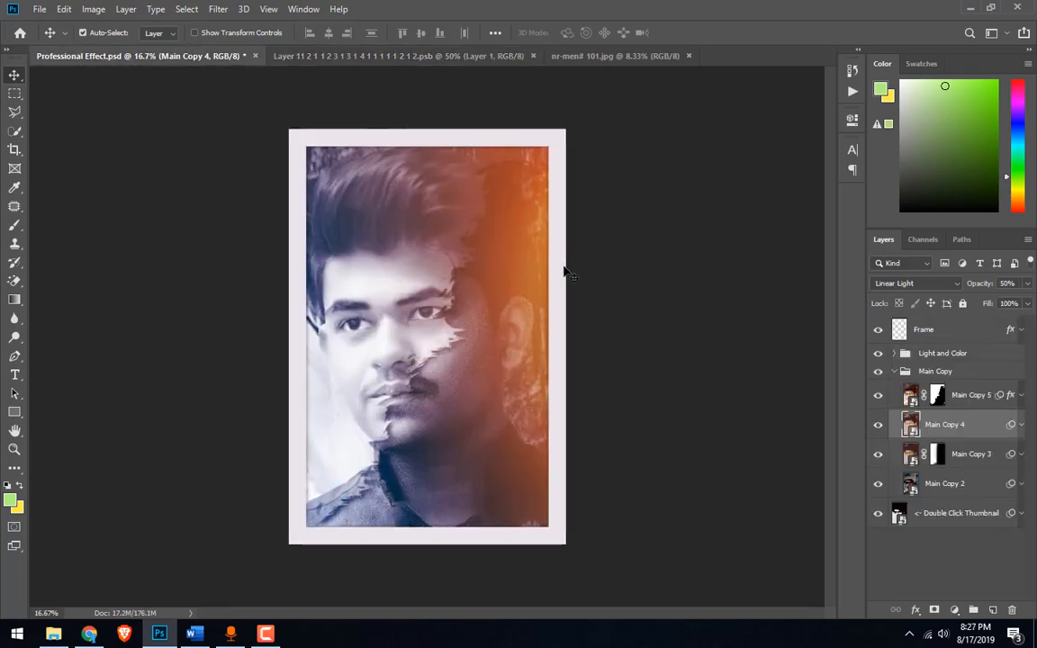
pyautogui.hotkey('ctrl', '+')
pyautogui.hotkey('ctrl', '+')
pyautogui.hotkey('ctrl', '+')
pyautogui.hotkey('ctrl', '+')
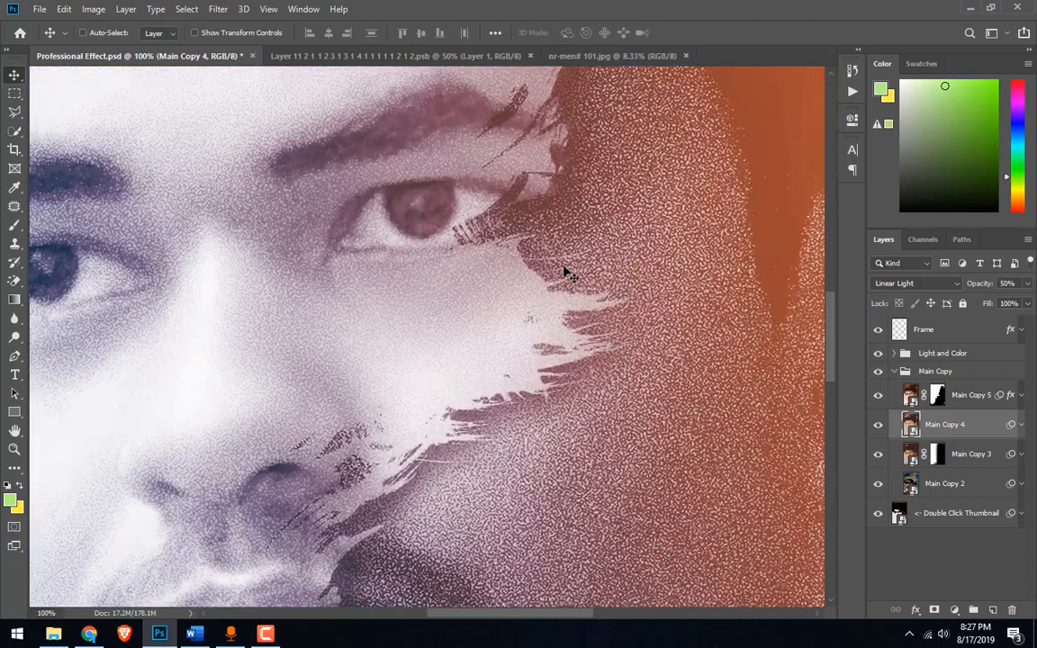
pyautogui.moveTo(560, 310); pyautogui.dragTo(544, 351)
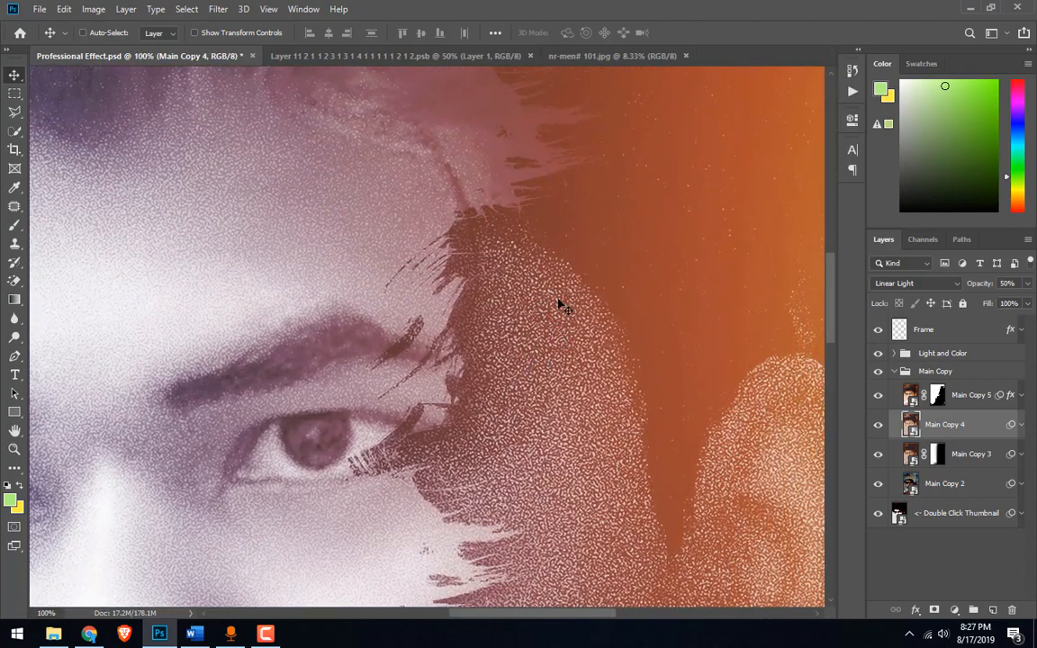
pyautogui.moveTo(558, 306); pyautogui.dragTo(364, 447)
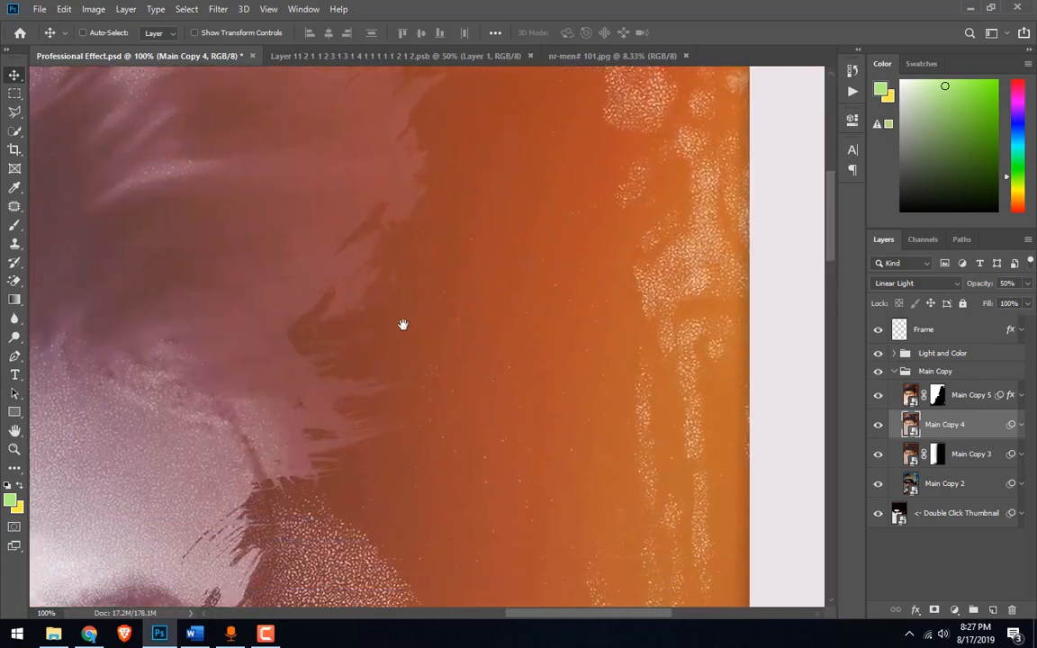
pyautogui.hotkey('ctrl', '0')
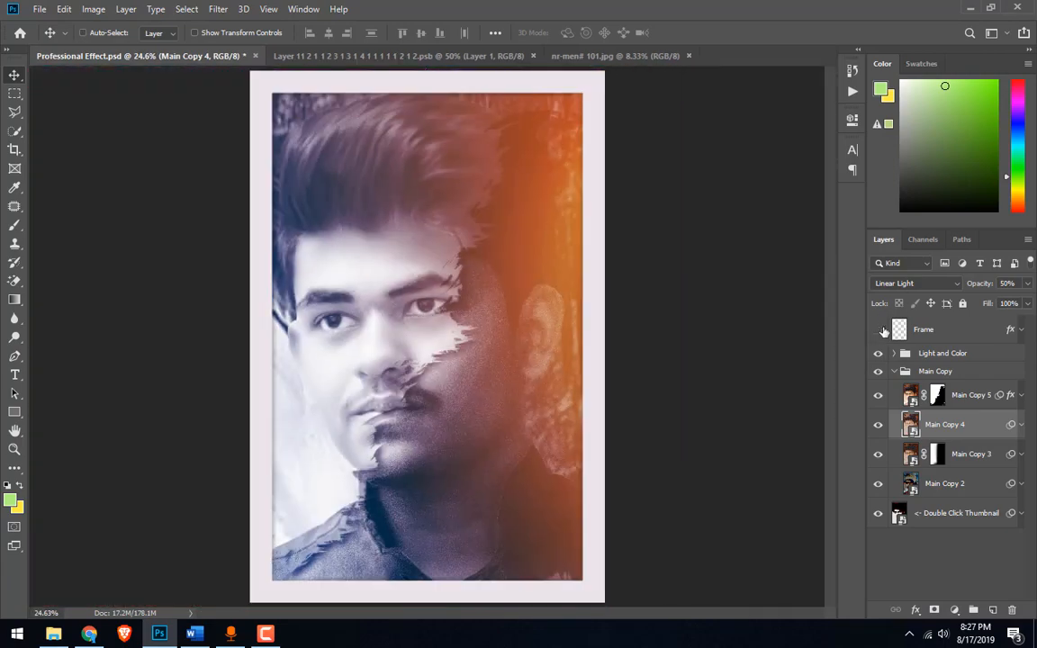
# Hide the Frame layer so the portrait fills the whole canvas without the border
pyautogui.click(881, 330)
pyautogui.hotkey('ctrl', '-')
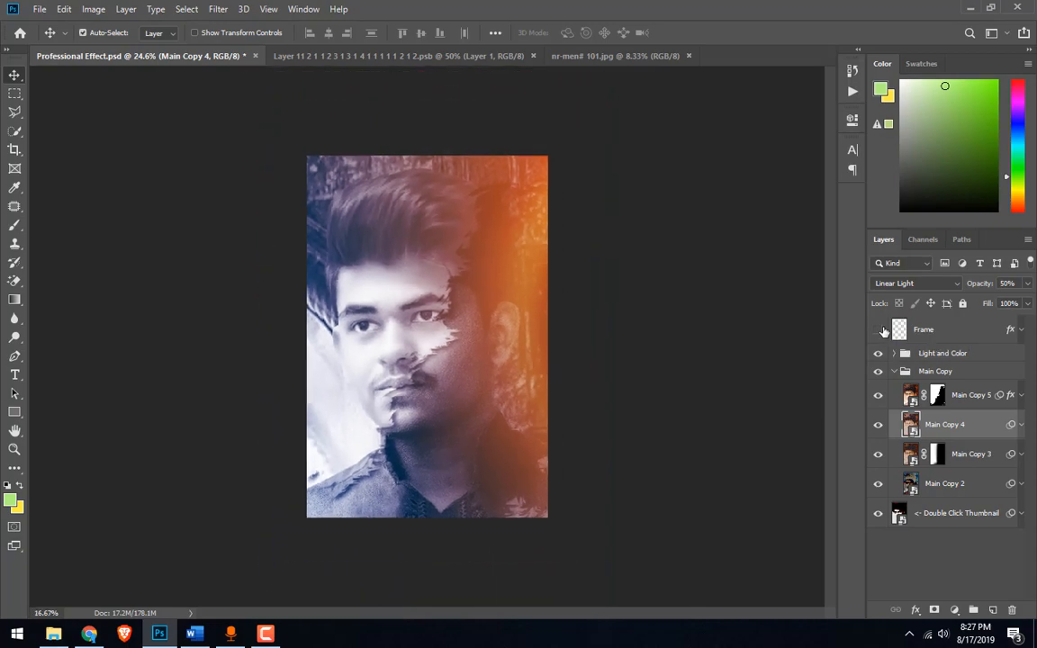
pyautogui.hotkey('ctrl', '0')
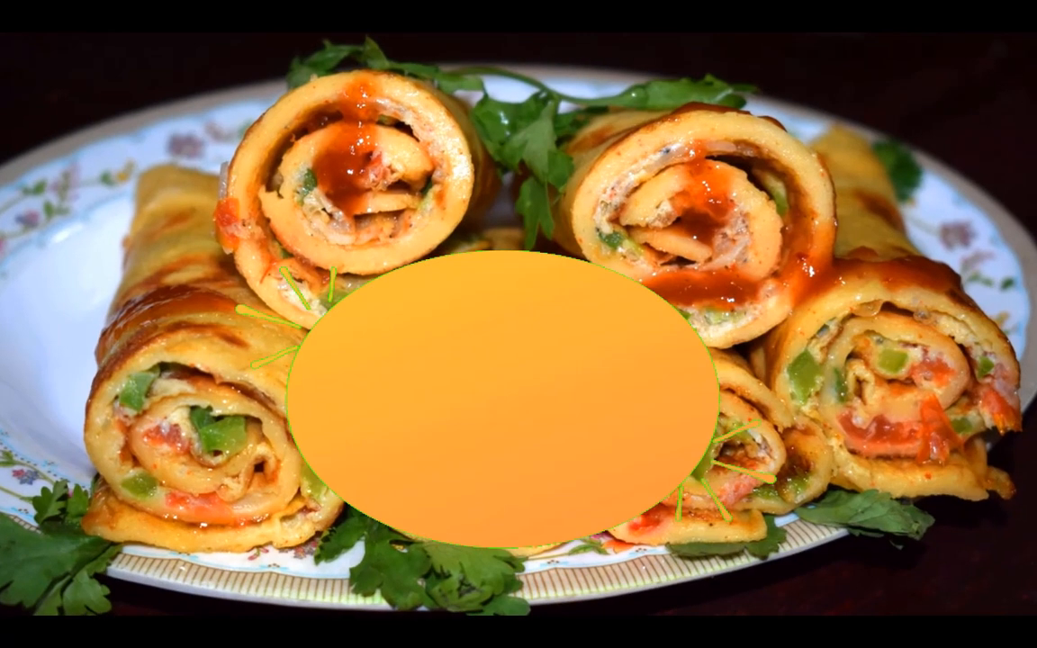